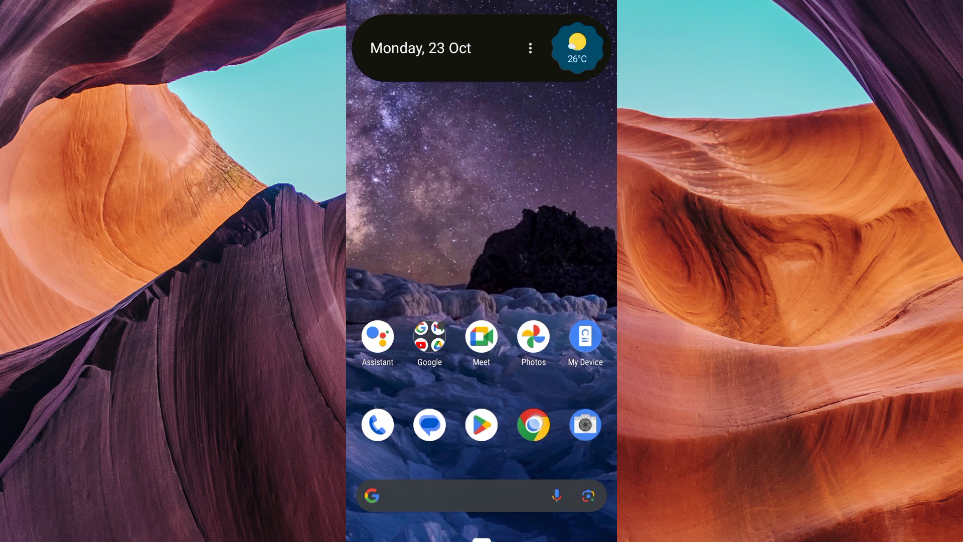
# Open Chrome and submit the Gmail address on Google sign-in to reach the password step
pyautogui.click(533, 426)
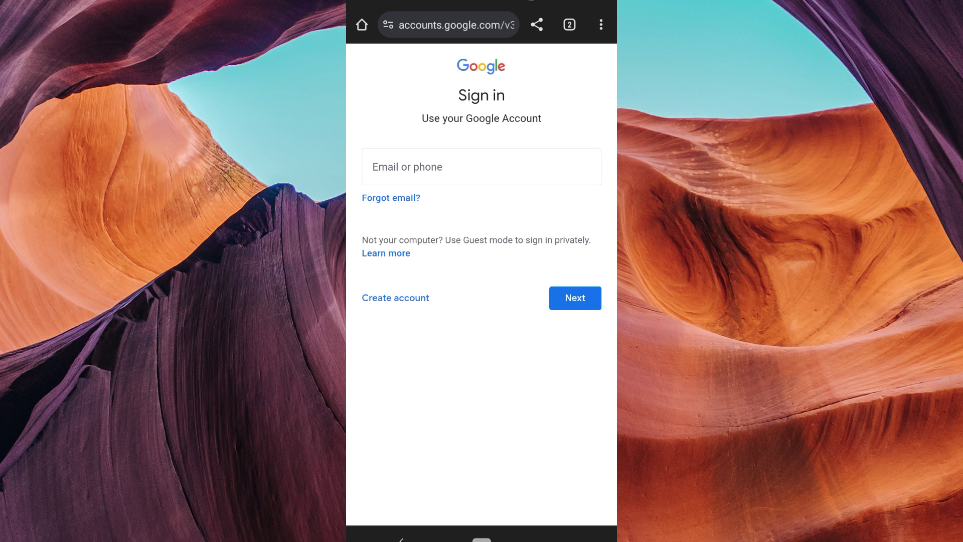
pyautogui.click(527, 180)
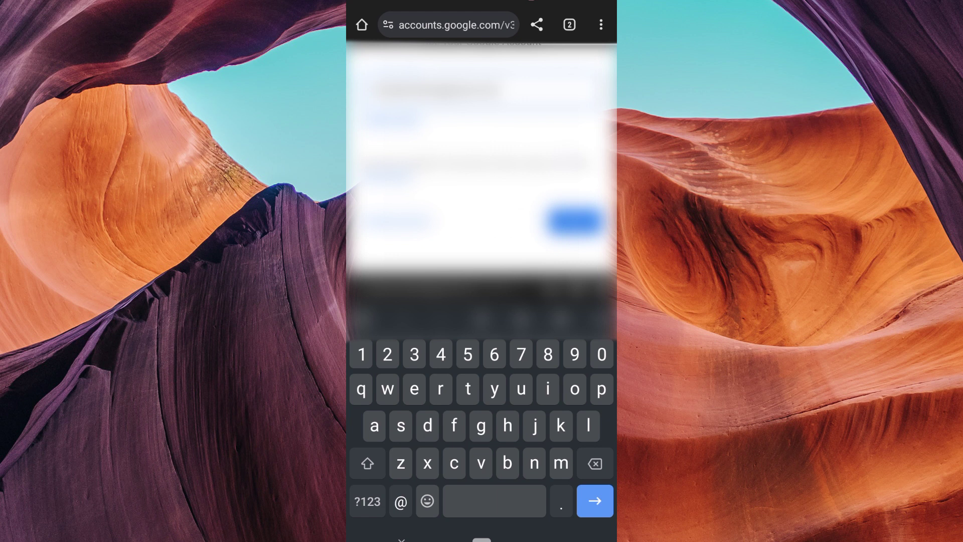
pyautogui.click(595, 501)
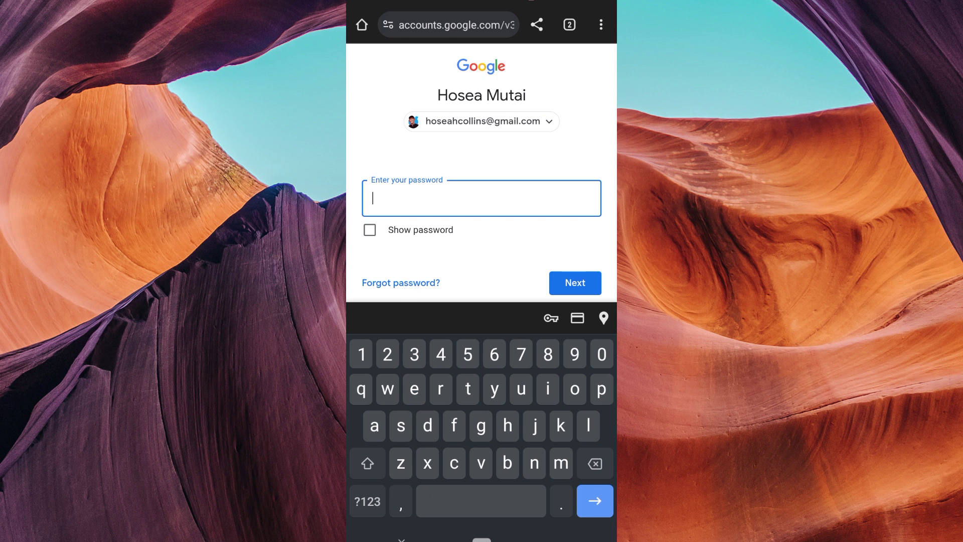
# Move past the password step and verify with the 2-Step Verification phone
pyautogui.click(595, 502)
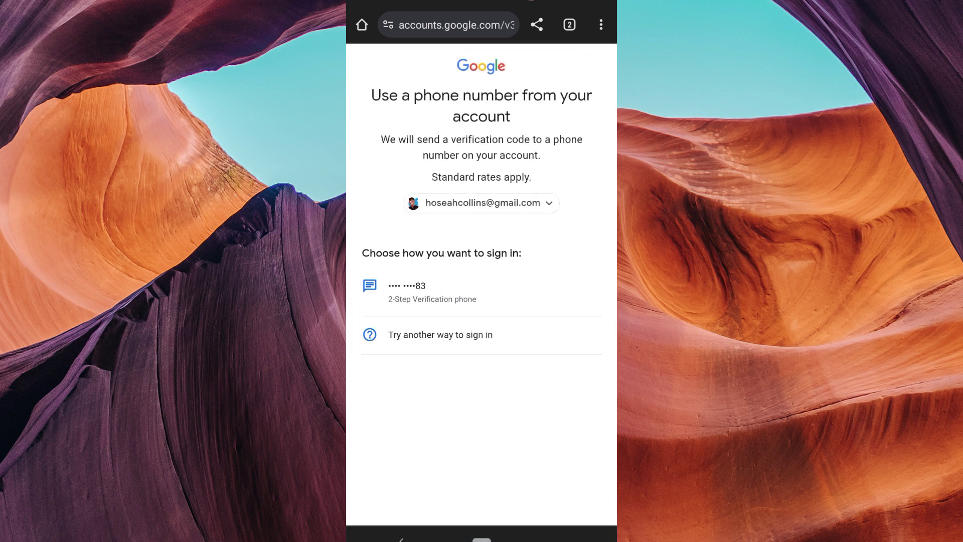
pyautogui.click(484, 298)
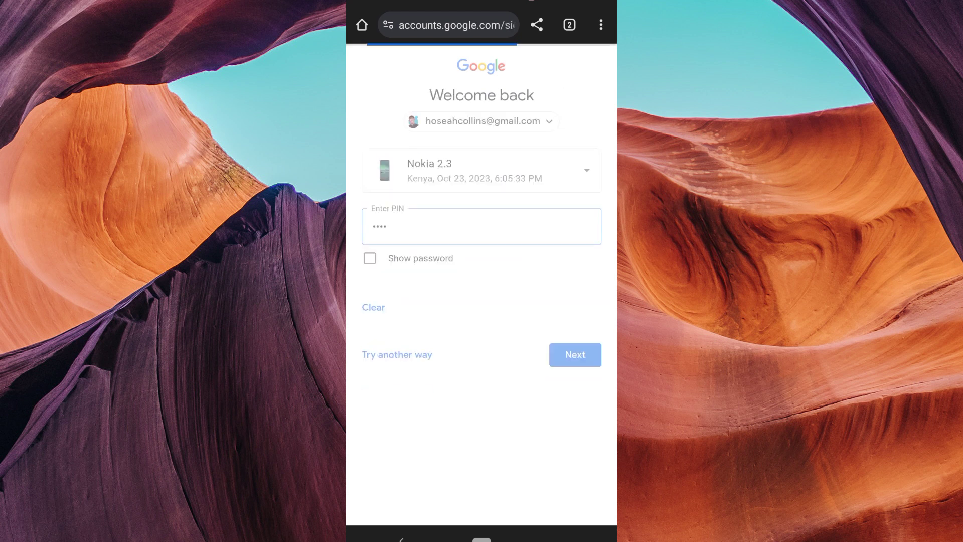
# Follow the Update password link and hide the keyboard to show the new-password fields
pyautogui.click(389, 195)
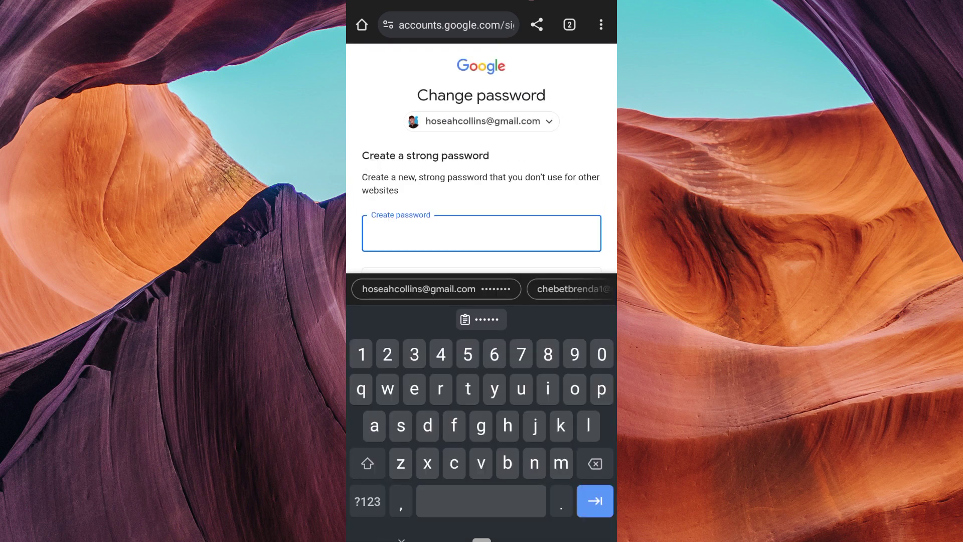
pyautogui.press('Escape')
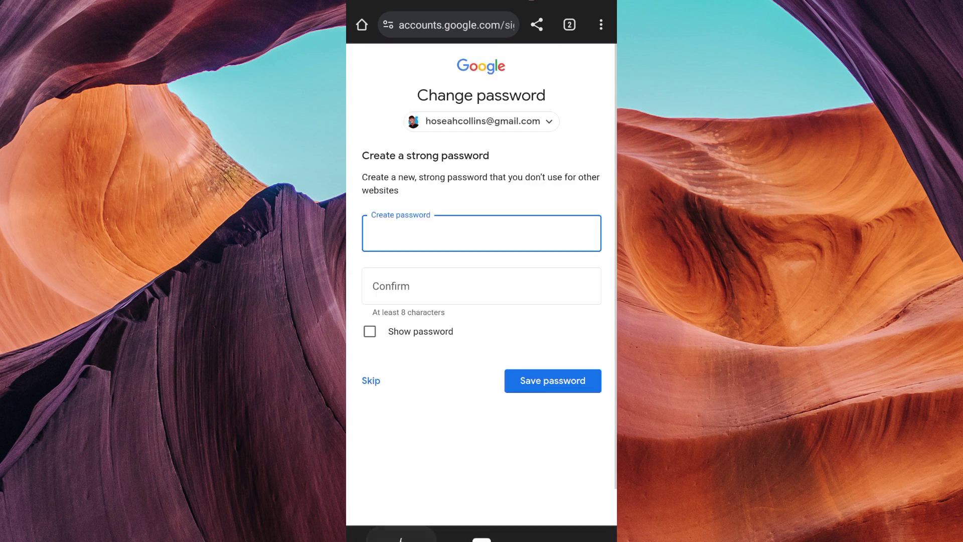